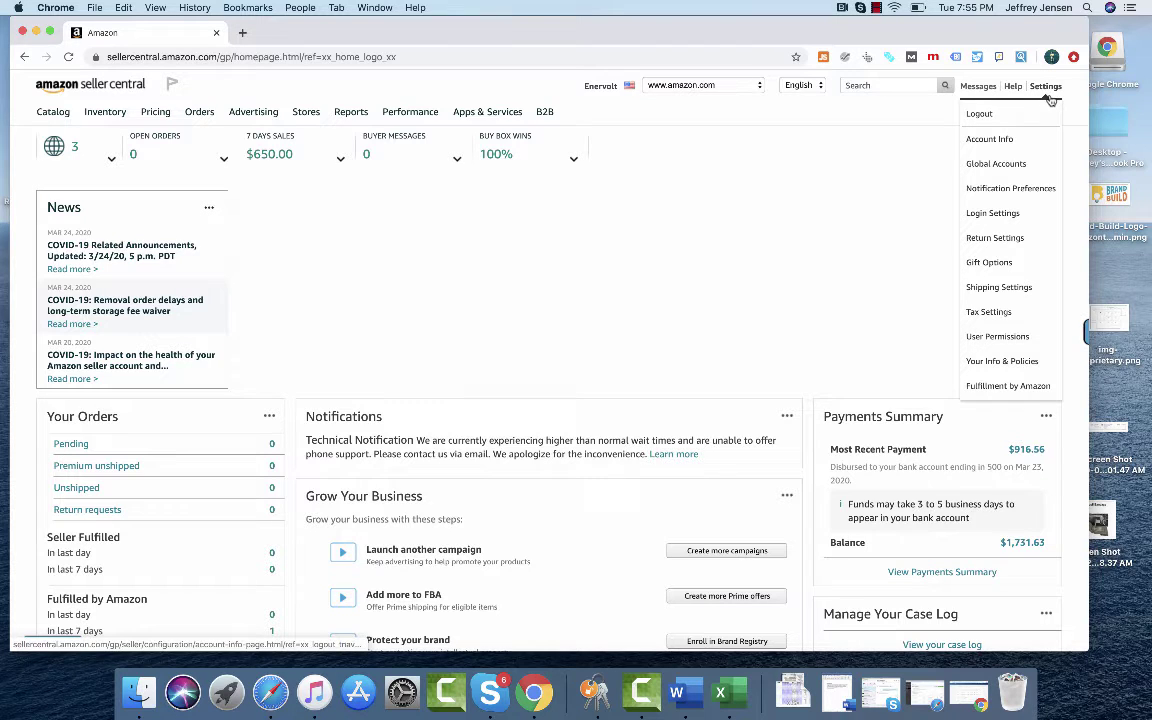
Open User Permissions and look over the one current user and the new-user invite form.
{"action": "left_click", "coordinate": [1032, 337]}
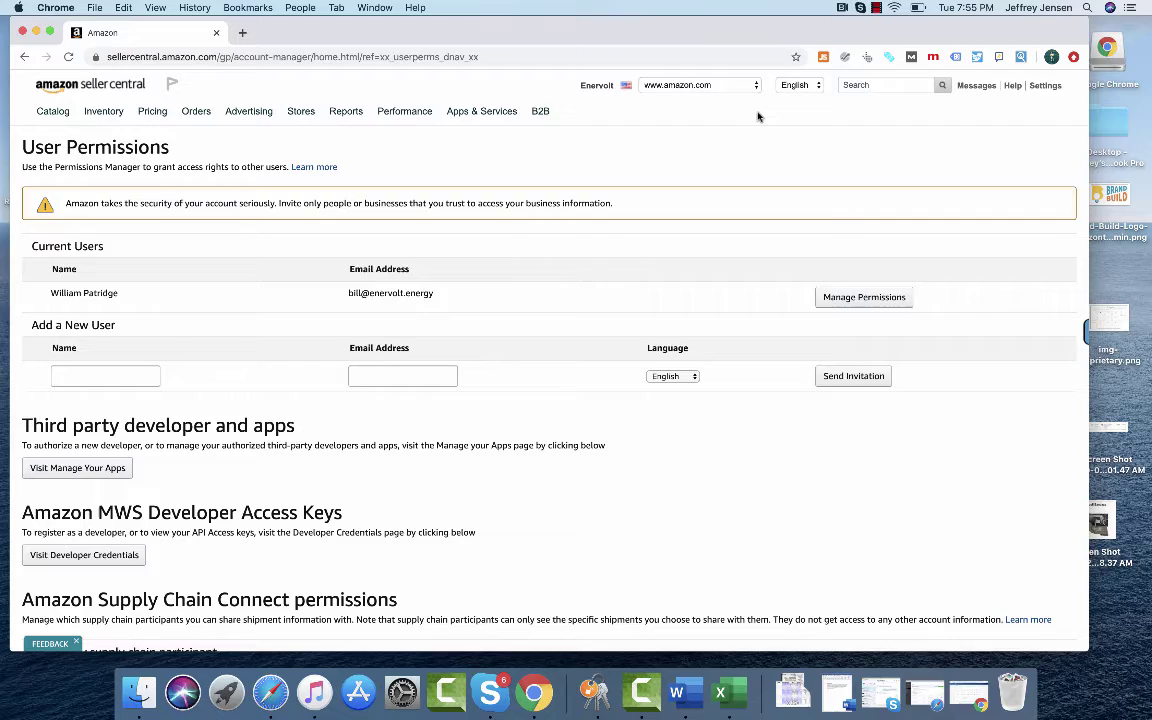
{"action": "scroll", "coordinate": [771, 352], "scroll_direction": "down", "scroll_amount": 3}
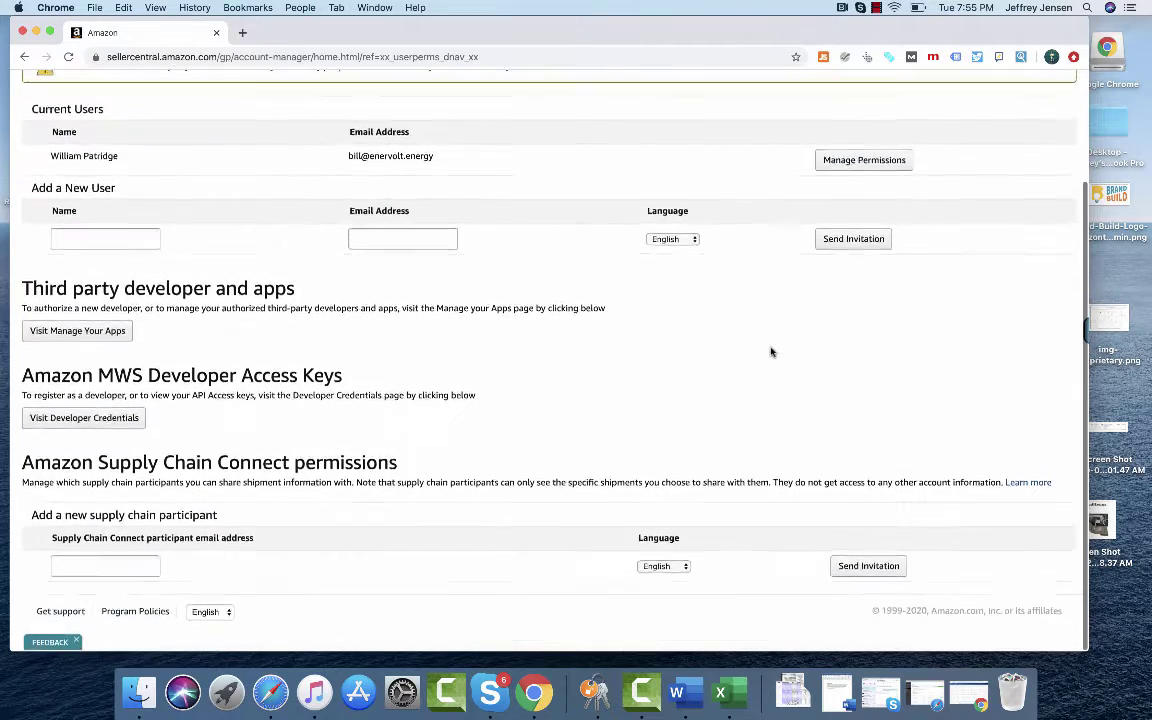
{"action": "scroll", "coordinate": [771, 352], "scroll_direction": "up", "scroll_amount": 3}
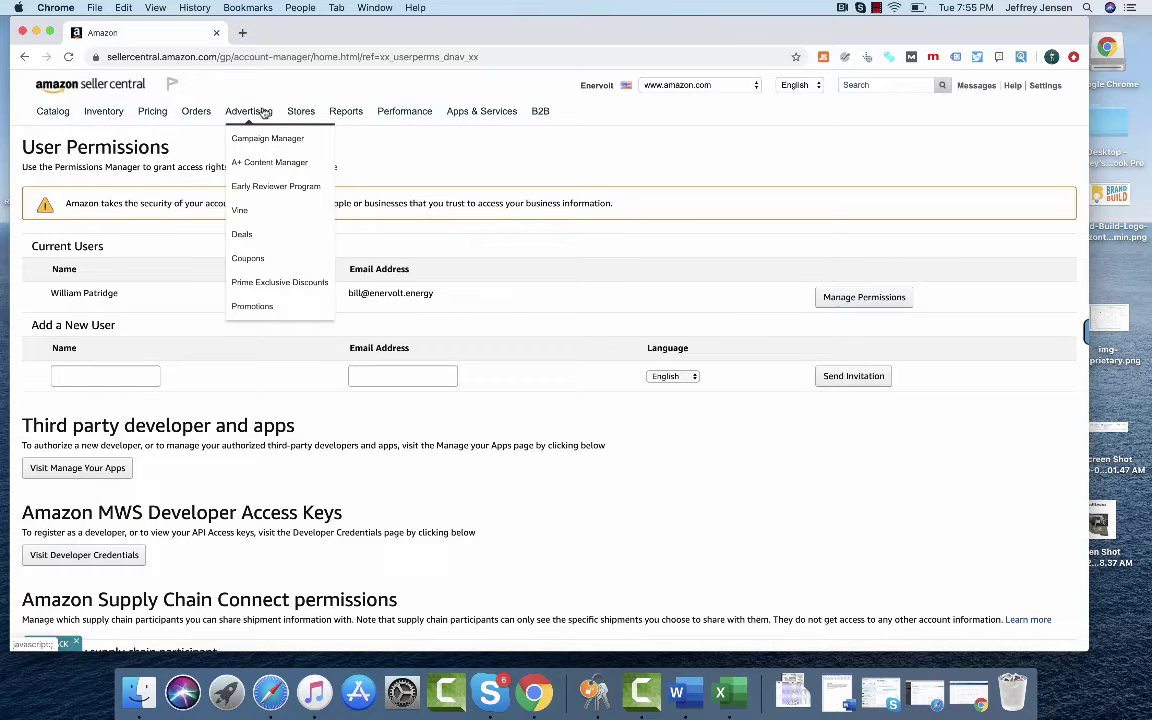
{"action": "mouse_move", "coordinate": [103, 111]}
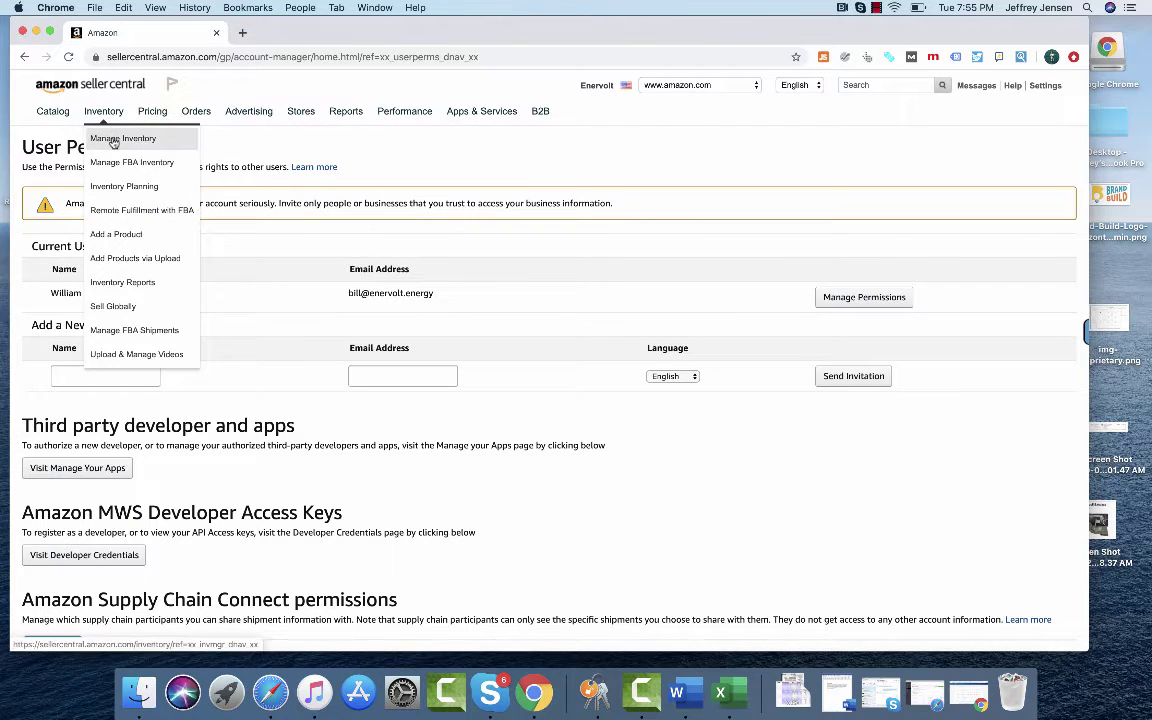
Open Manage Inventory, then load rockerskirack.com in a new browser tab.
{"action": "left_click", "coordinate": [113, 142]}
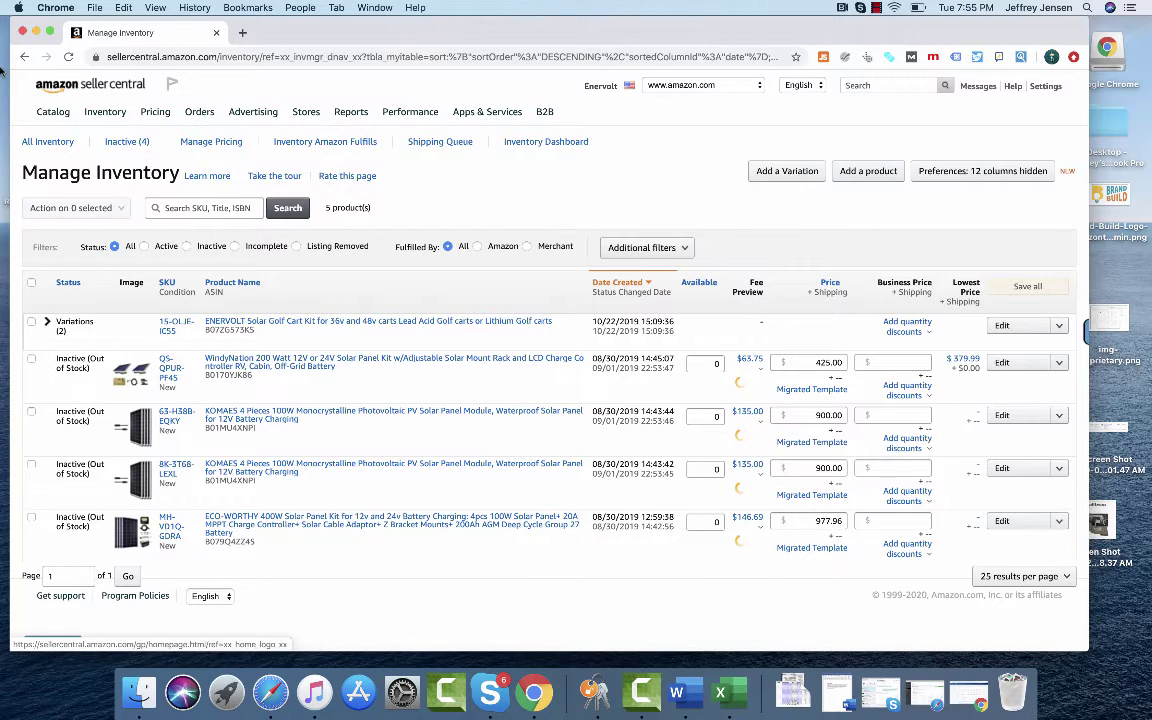
{"action": "left_click", "coordinate": [856, 172], "text": "super"}
{"action": "left_click", "coordinate": [240, 40]}
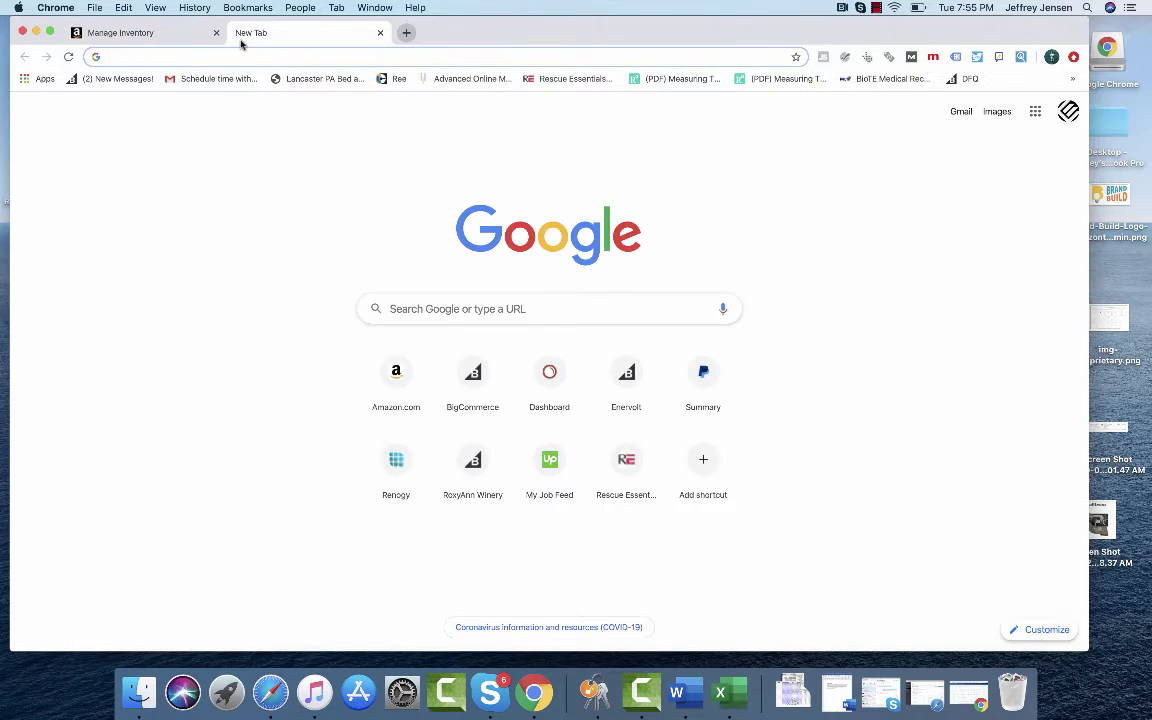
{"action": "type", "text": "ro"}
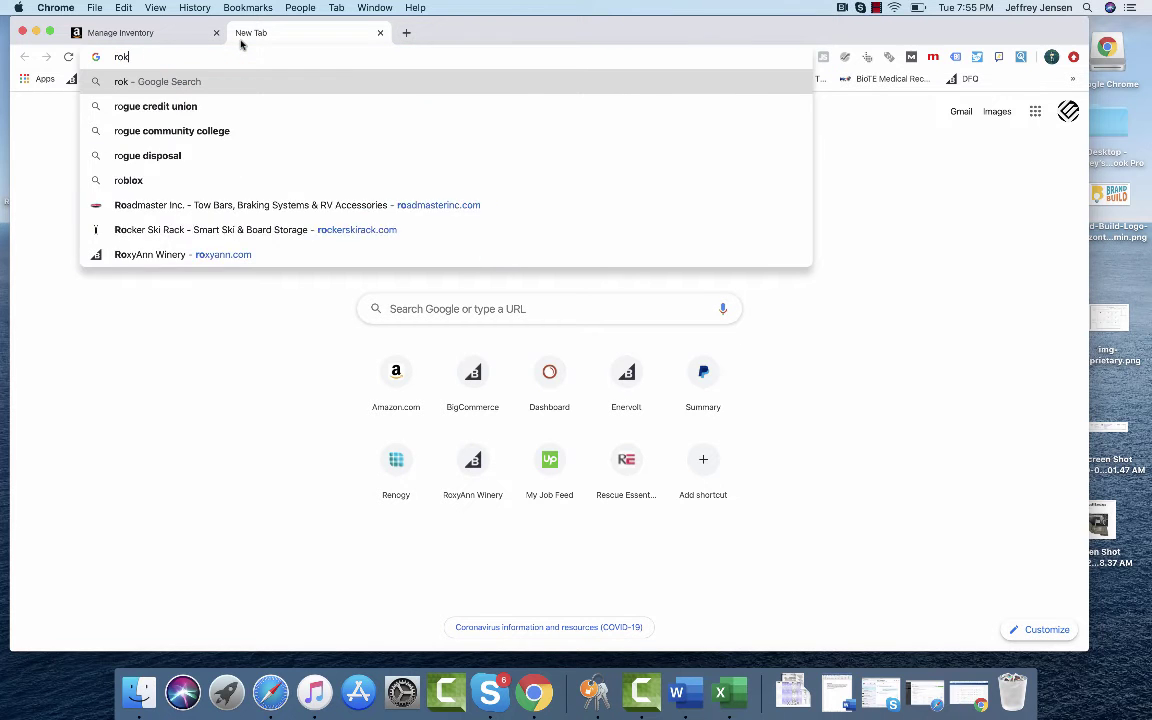
{"action": "type", "text": "ck"}
{"action": "key", "text": "Return"}
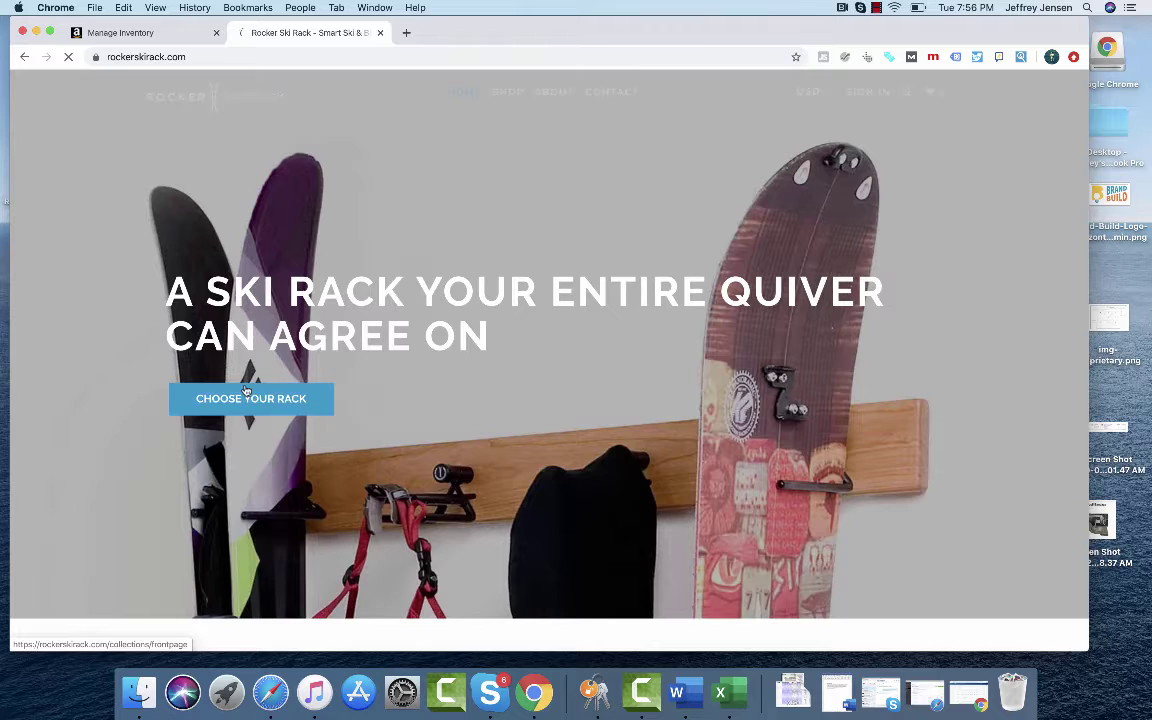
Open Choose Your Rack and browse the Individual, Quad, Mountains and Triple racks.
{"action": "left_click", "coordinate": [248, 399]}
{"action": "scroll", "coordinate": [532, 309], "scroll_direction": "down", "scroll_amount": 2}
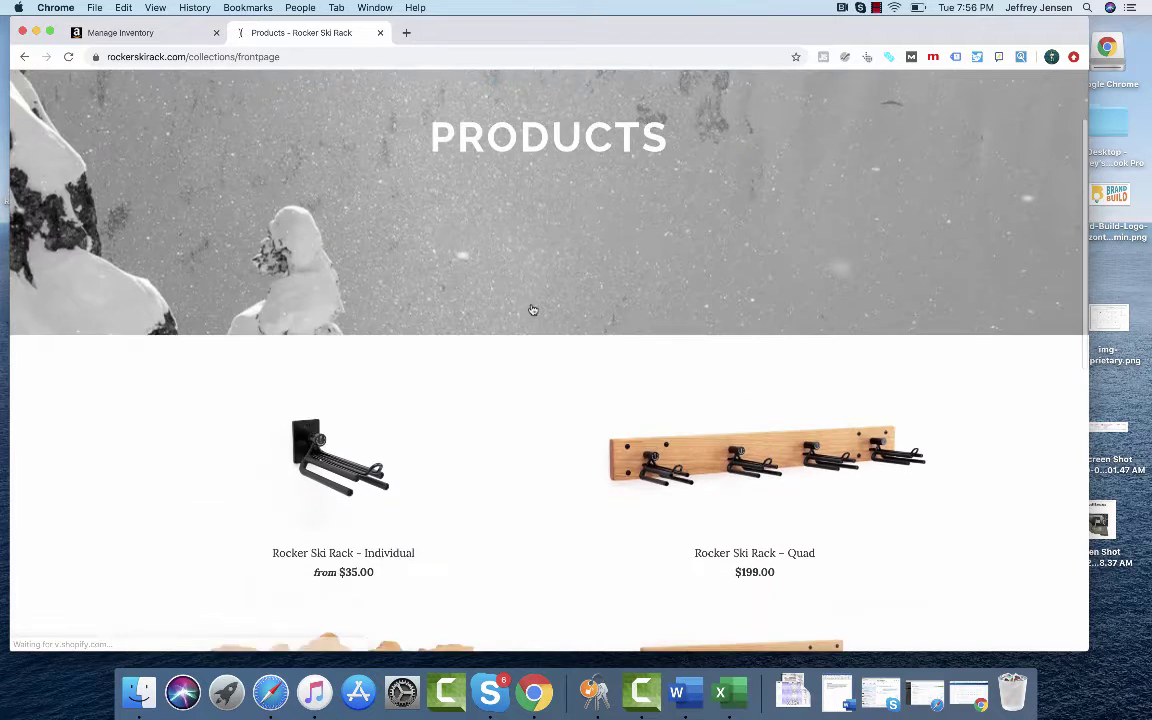
{"action": "scroll", "coordinate": [403, 404], "scroll_direction": "down", "scroll_amount": 3}
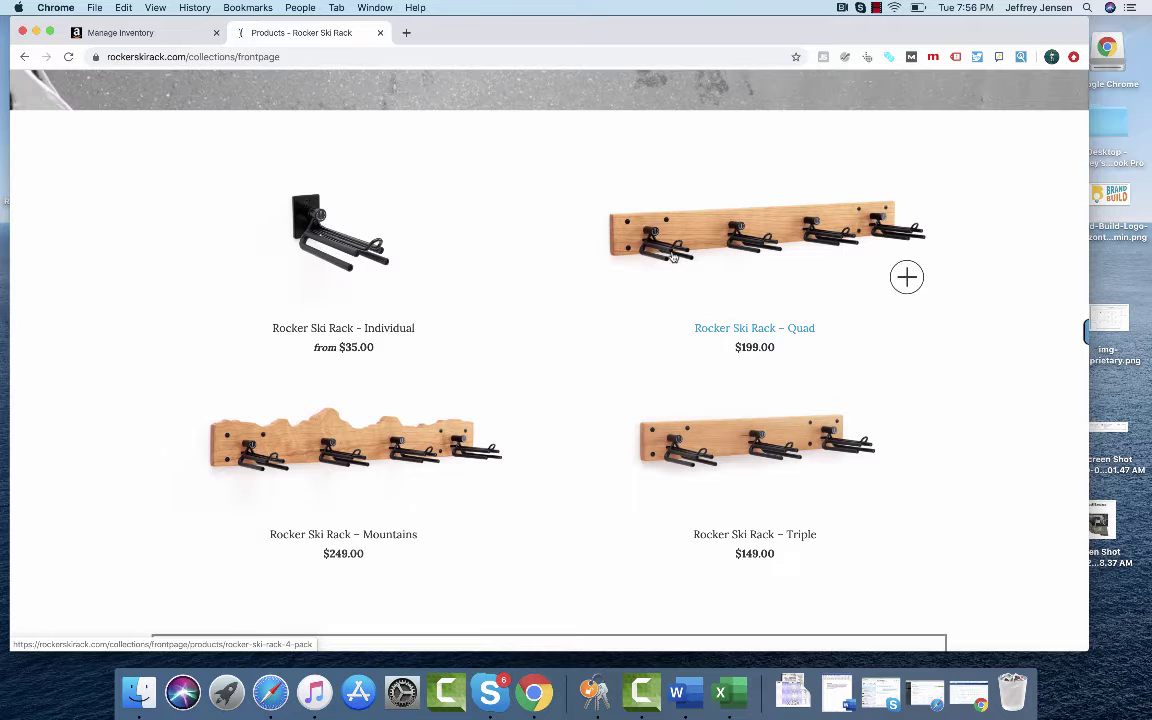
{"action": "scroll", "coordinate": [672, 256], "scroll_direction": "down", "scroll_amount": 3}
{"action": "scroll", "coordinate": [653, 150], "scroll_direction": "up", "scroll_amount": 2}
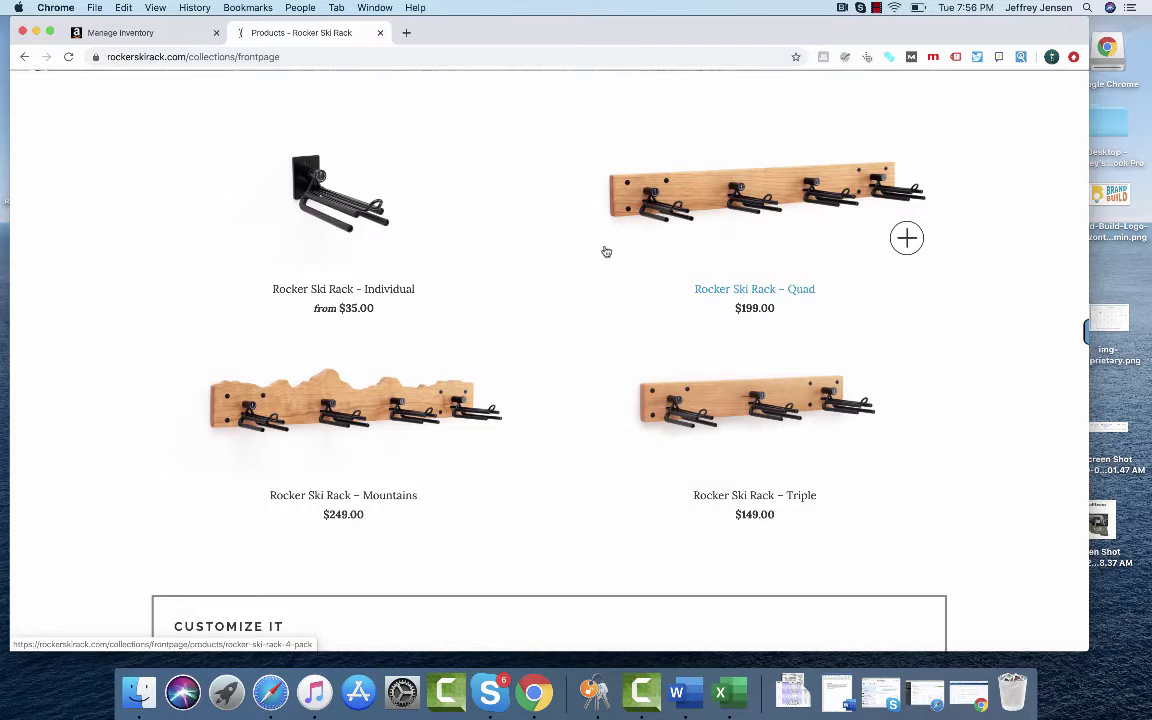
{"action": "scroll", "coordinate": [606, 251], "scroll_direction": "up", "scroll_amount": 1}
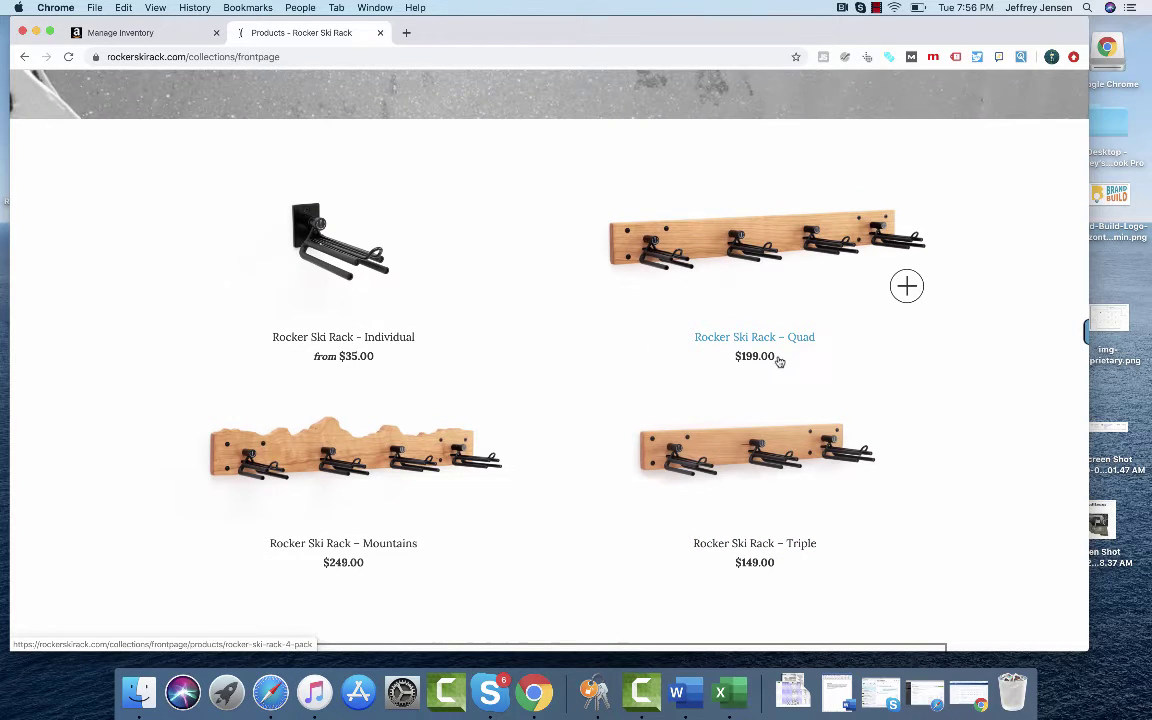
Select the first active listing's Available quantity in Manage Inventory, then return to the racks.
{"action": "left_click", "coordinate": [165, 32]}
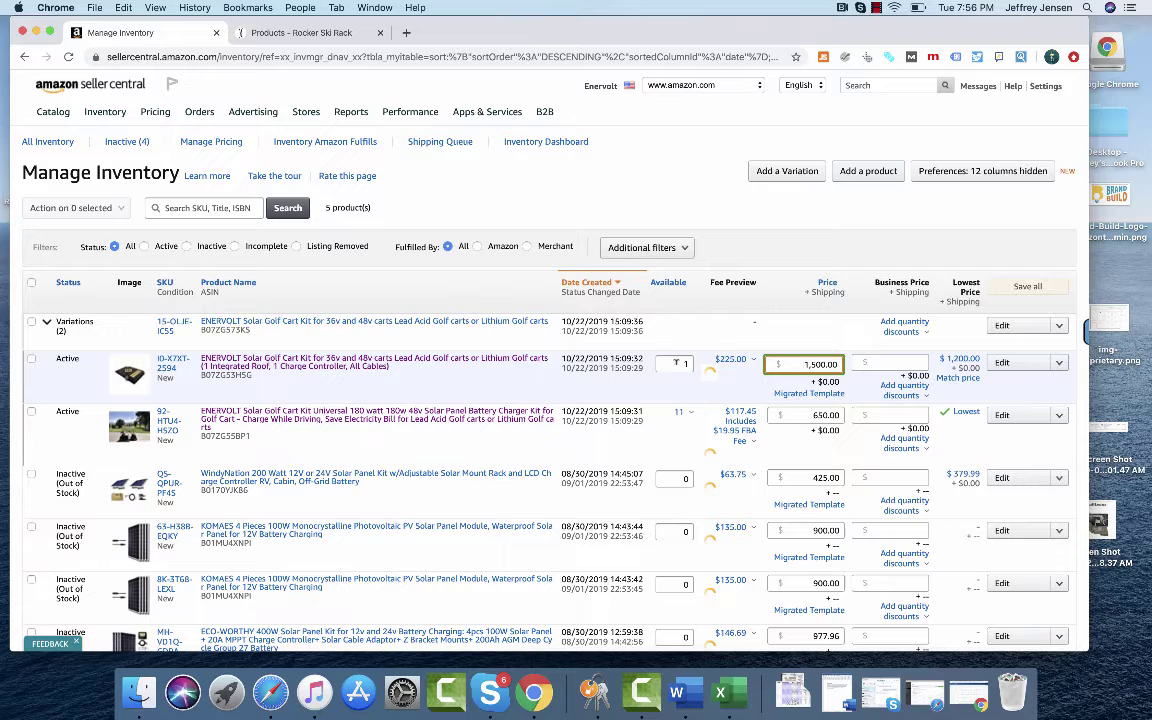
{"action": "double_click", "coordinate": [674, 363]}
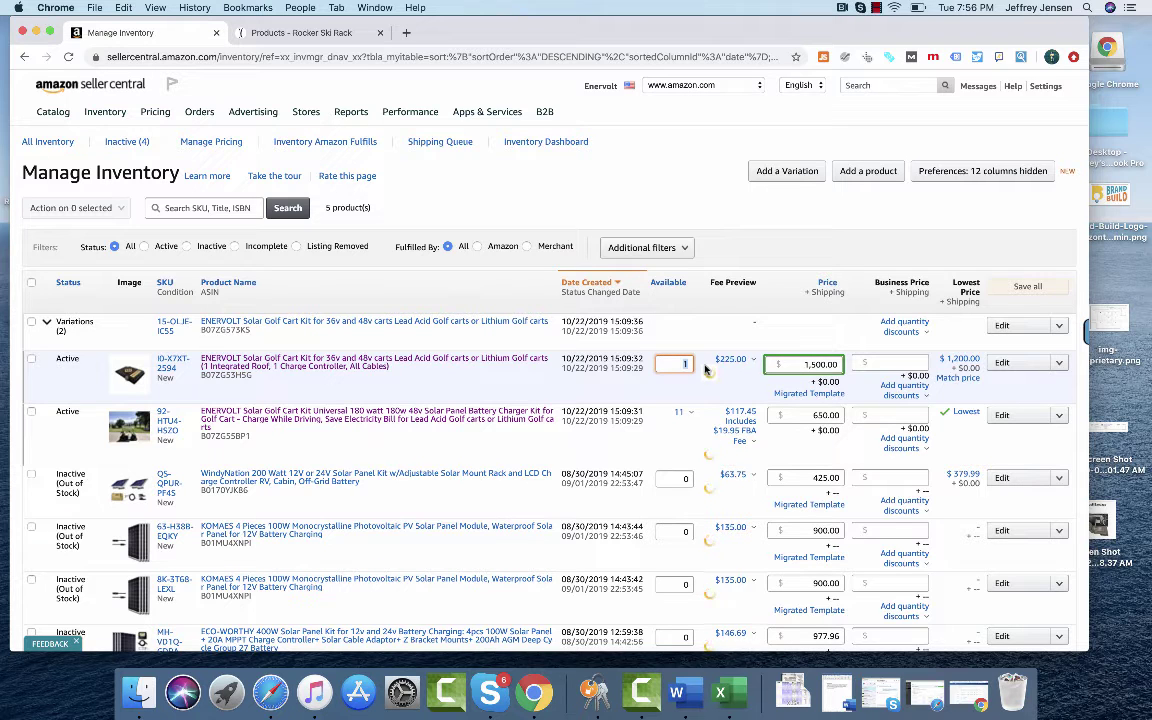
{"action": "left_click", "coordinate": [295, 32]}
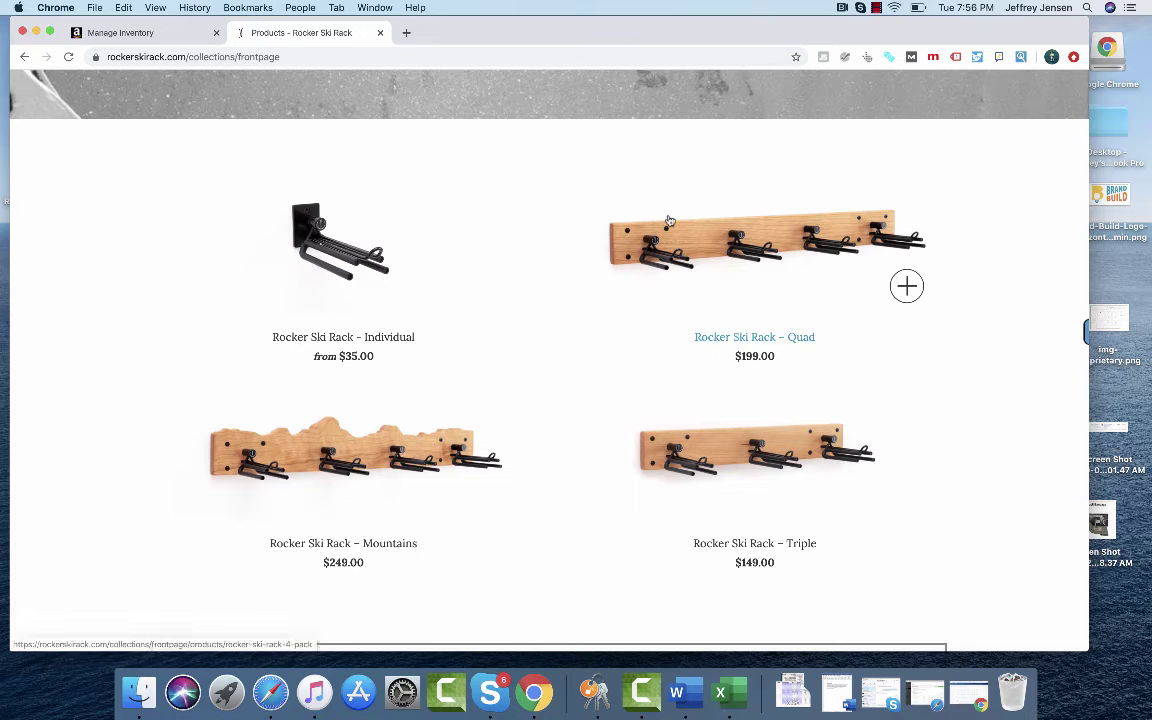
Read the $249 Mountains rack's description and reviews, then return to Manage Inventory.
{"action": "scroll", "coordinate": [670, 220], "scroll_direction": "down", "scroll_amount": 5}
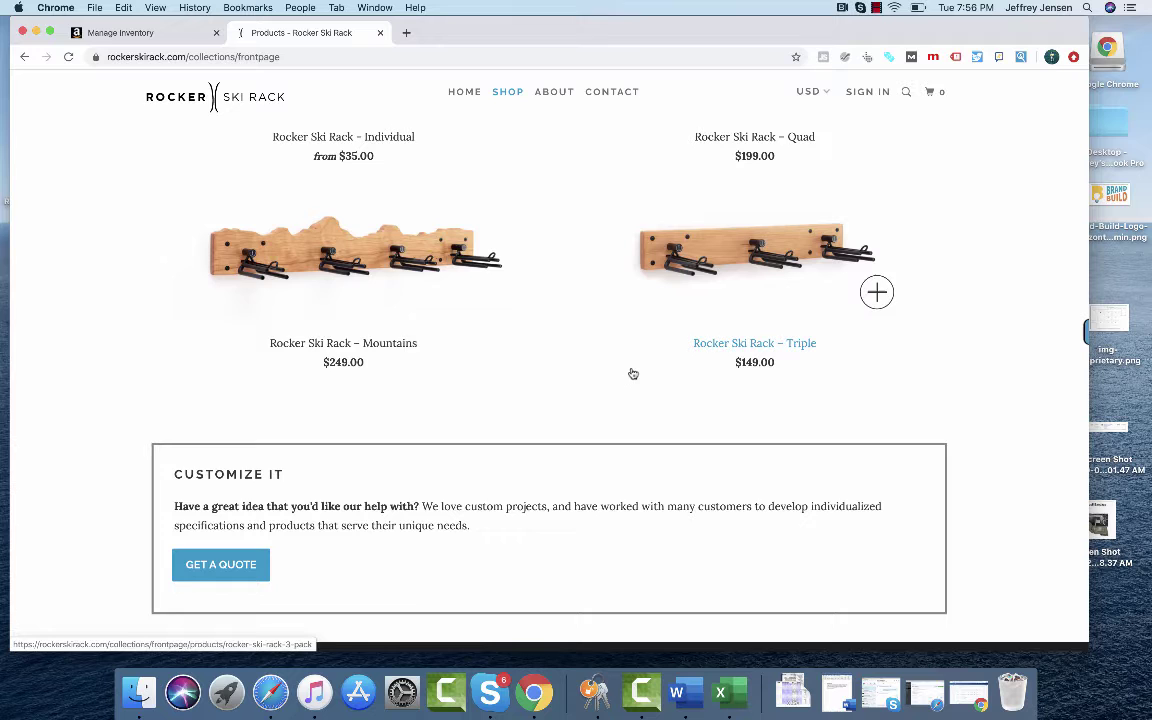
{"action": "left_click", "coordinate": [343, 233]}
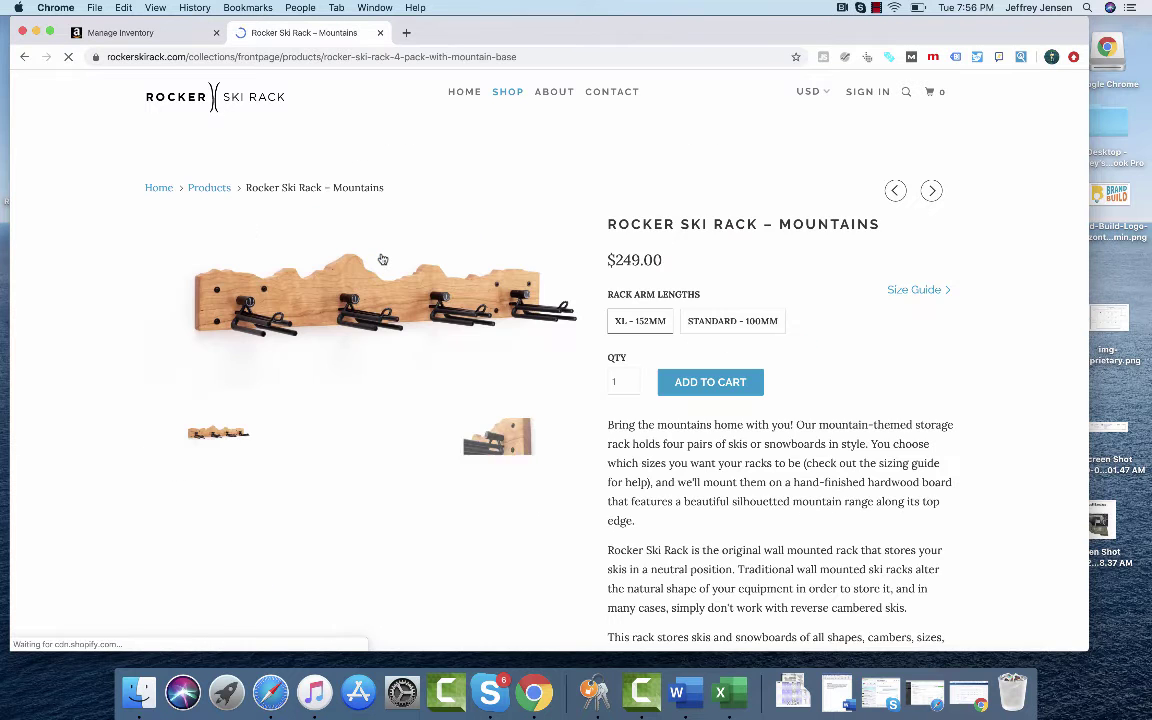
{"action": "scroll", "coordinate": [477, 380], "scroll_direction": "down", "scroll_amount": 1}
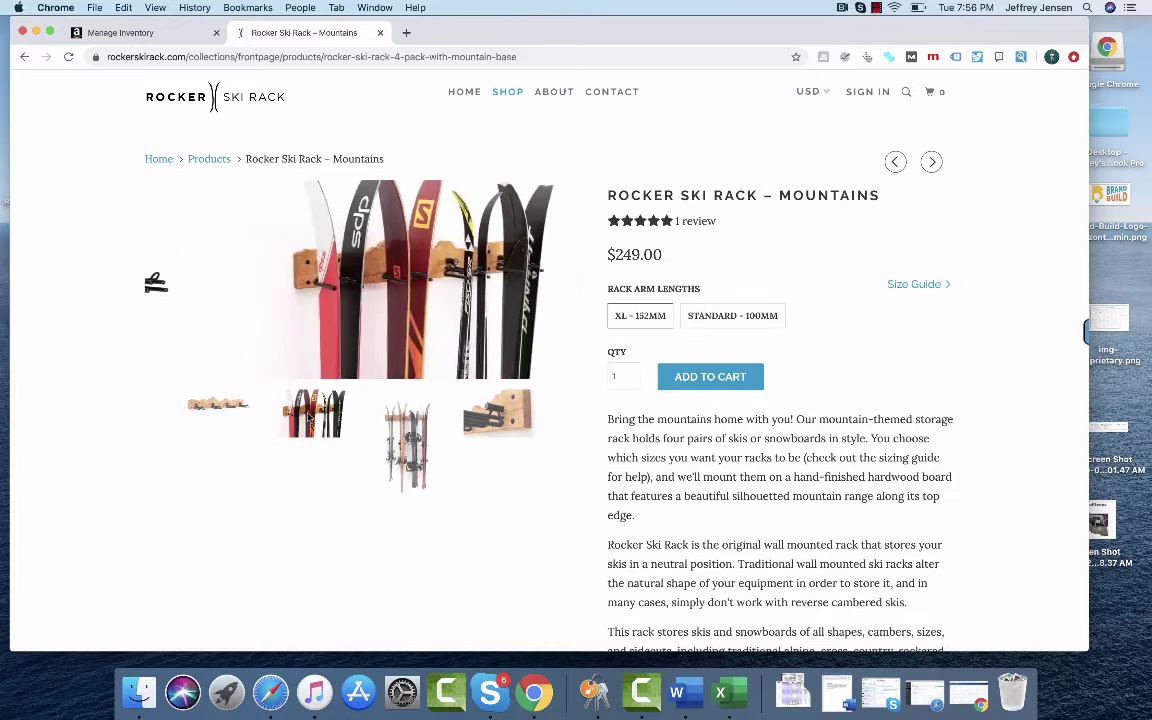
{"action": "mouse_move", "coordinate": [497, 412]}
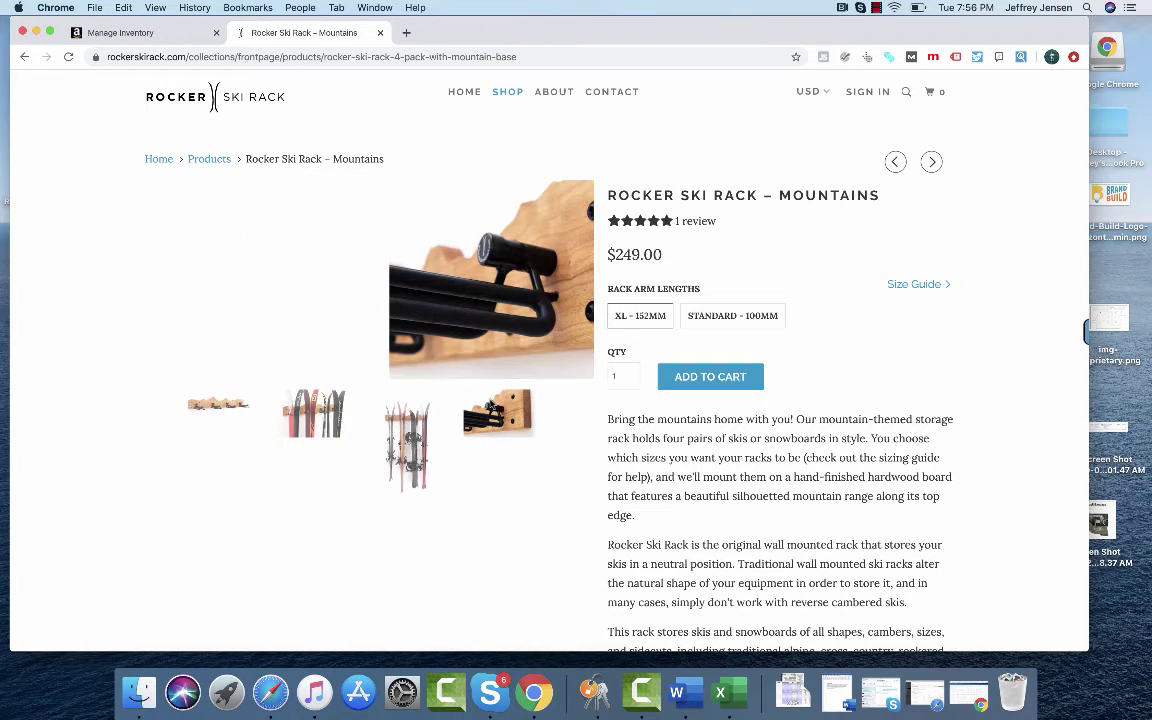
{"action": "scroll", "coordinate": [489, 395], "scroll_direction": "down", "scroll_amount": 3}
{"action": "scroll", "coordinate": [489, 397], "scroll_direction": "down", "scroll_amount": 3}
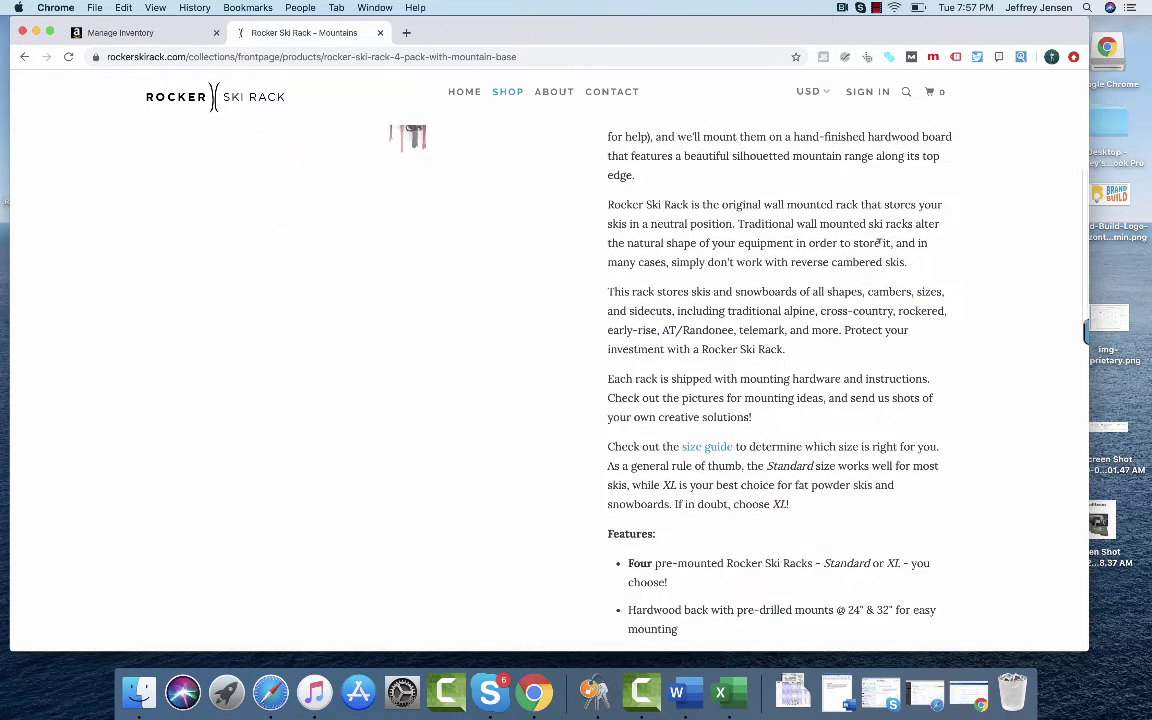
{"action": "scroll", "coordinate": [800, 422], "scroll_direction": "down", "scroll_amount": 5}
{"action": "scroll", "coordinate": [749, 287], "scroll_direction": "down", "scroll_amount": 3}
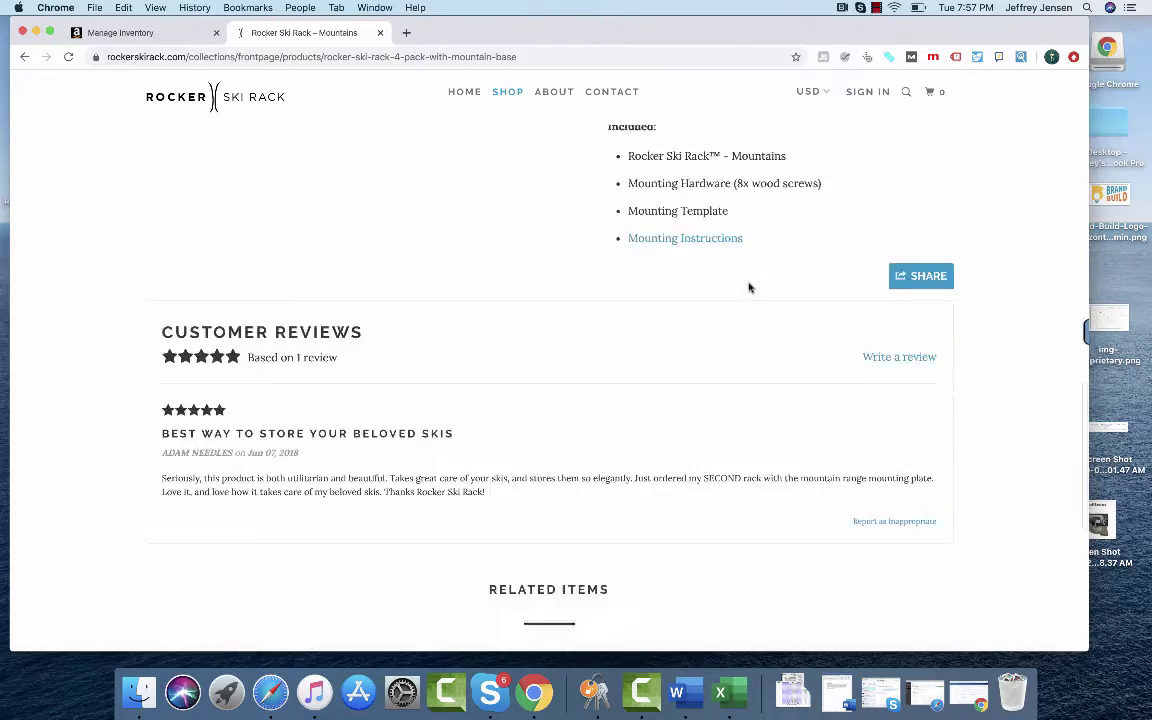
{"action": "scroll", "coordinate": [749, 287], "scroll_direction": "down", "scroll_amount": 1}
{"action": "scroll", "coordinate": [749, 287], "scroll_direction": "up", "scroll_amount": 5}
{"action": "scroll", "coordinate": [749, 287], "scroll_direction": "up", "scroll_amount": 5}
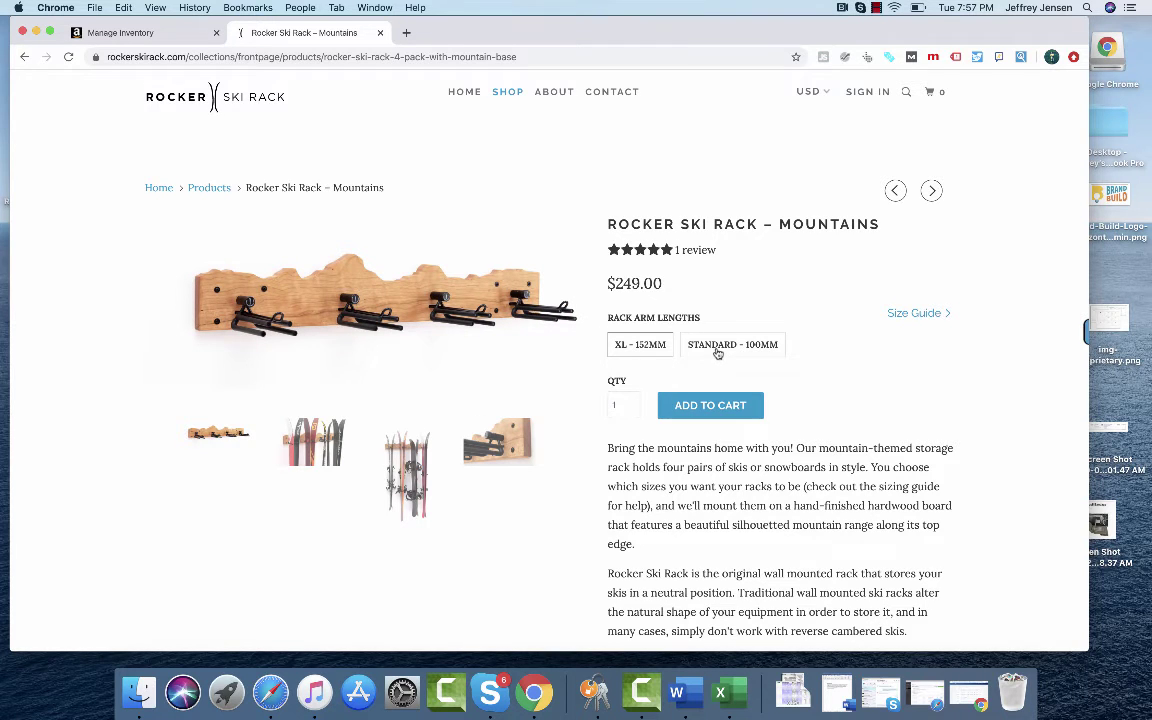
{"action": "left_click", "coordinate": [146, 33]}
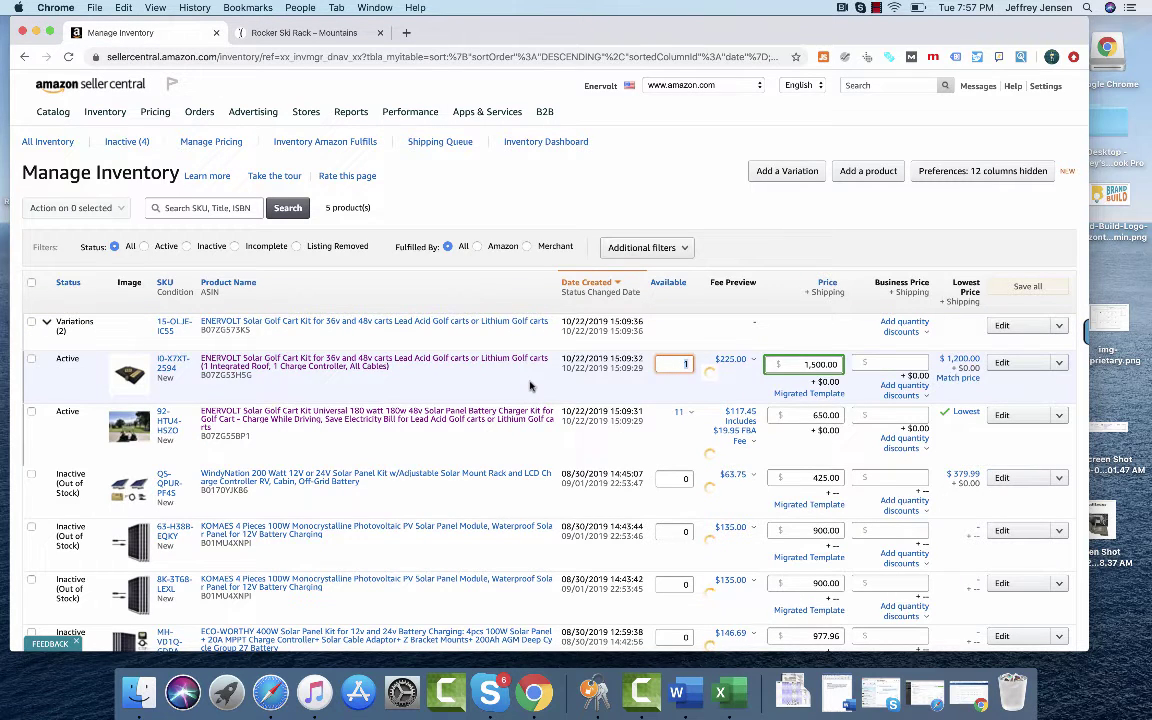
Glance at the ski rack tab, then open Stores > Manage Stores from Manage Inventory.
{"action": "left_click", "coordinate": [328, 37]}
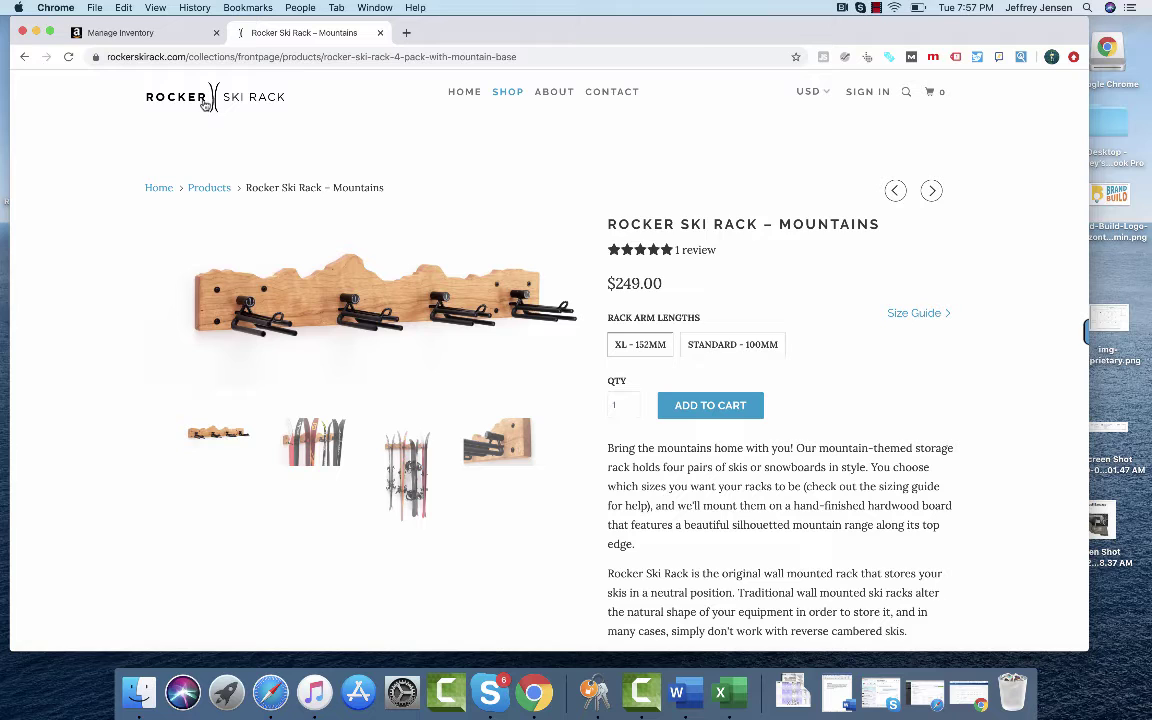
{"action": "left_click", "coordinate": [137, 36]}
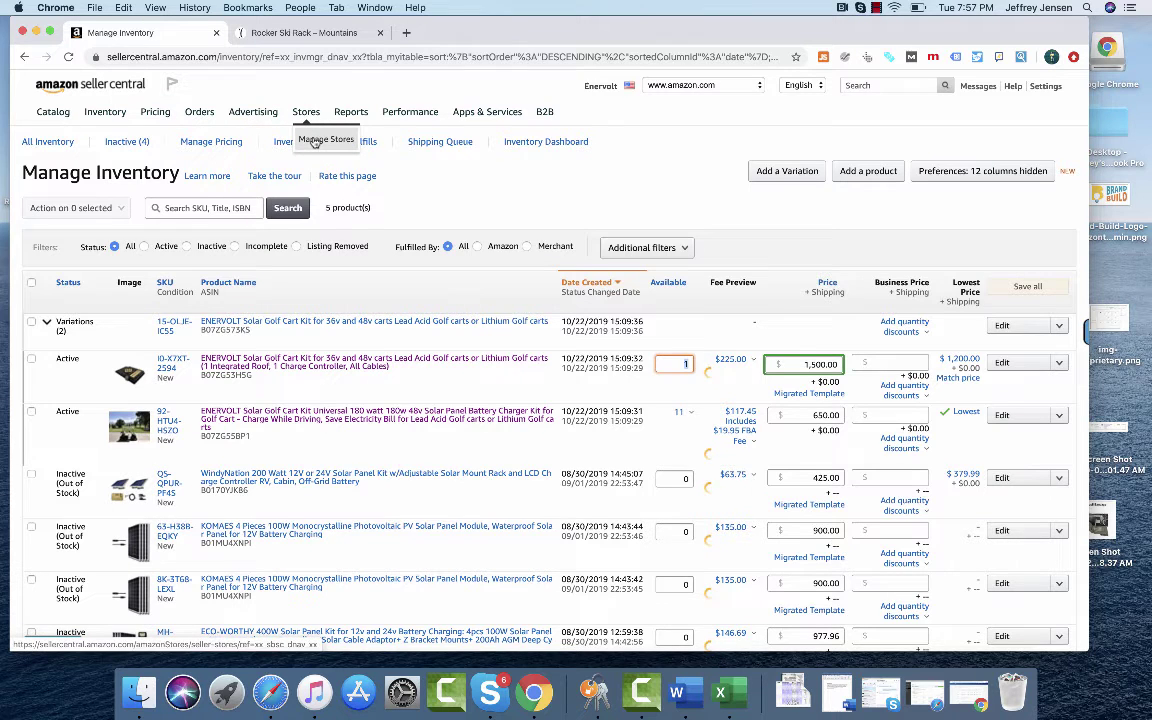
{"action": "left_click", "coordinate": [314, 140]}
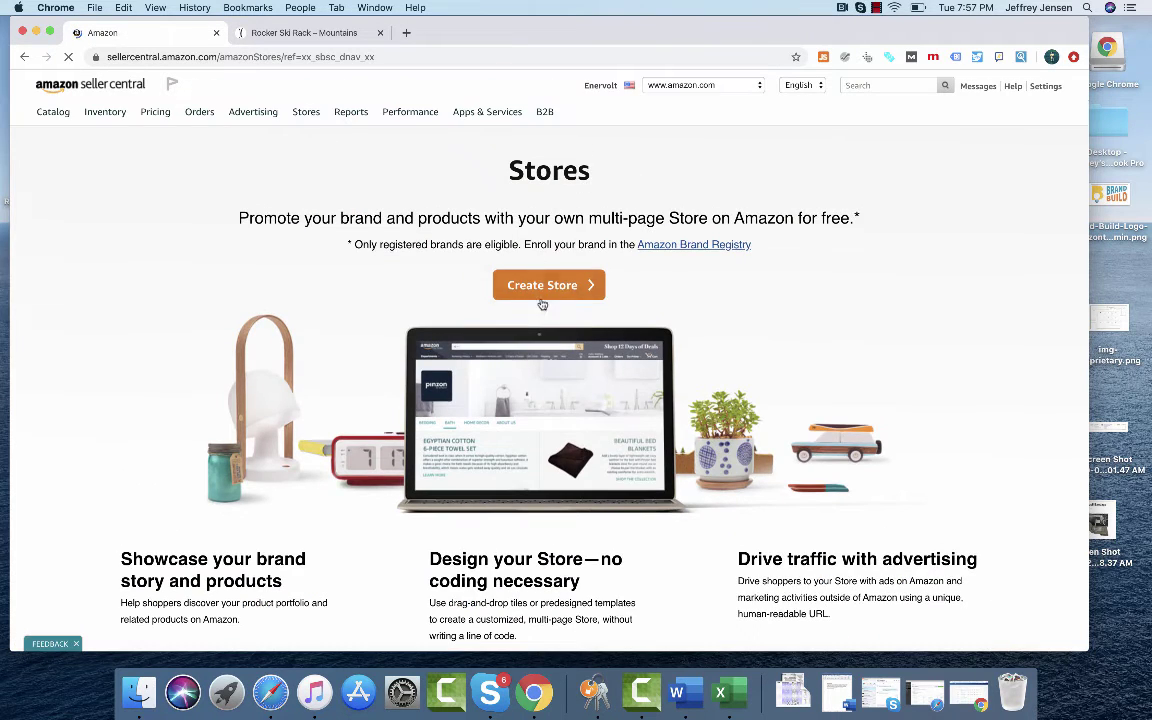
Attempt Create Store and follow the no-brand notice to Amazon Brand Registry enrollment.
{"action": "left_click", "coordinate": [542, 294]}
{"action": "left_click", "coordinate": [689, 265]}
{"action": "left_click", "coordinate": [704, 247]}
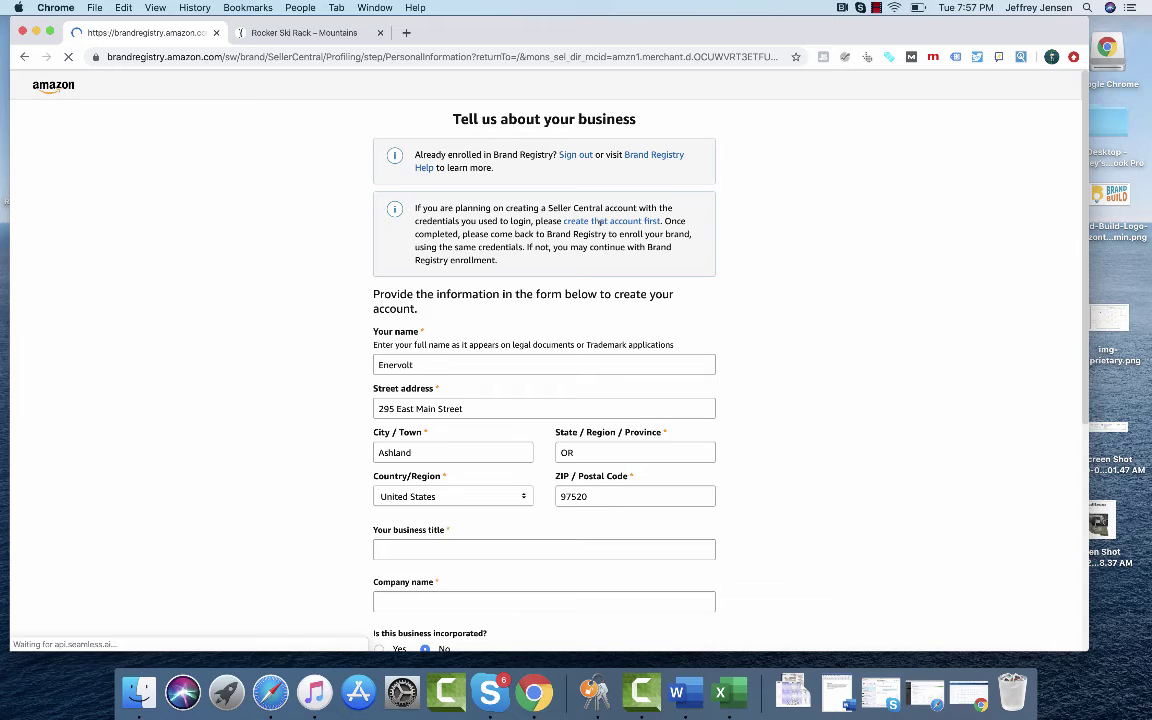
Review the business form, toggling incorporated to Yes and back to No, then recheck the rack tab.
{"action": "scroll", "coordinate": [437, 519], "scroll_direction": "down", "scroll_amount": 5}
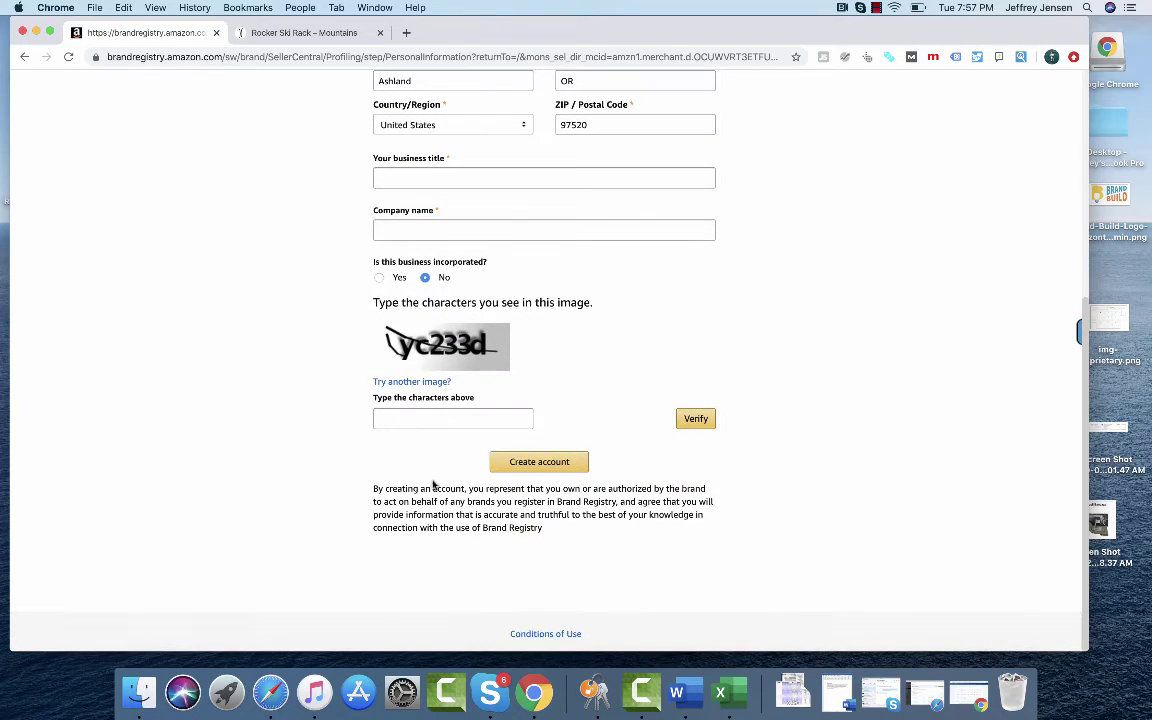
{"action": "left_click", "coordinate": [379, 278]}
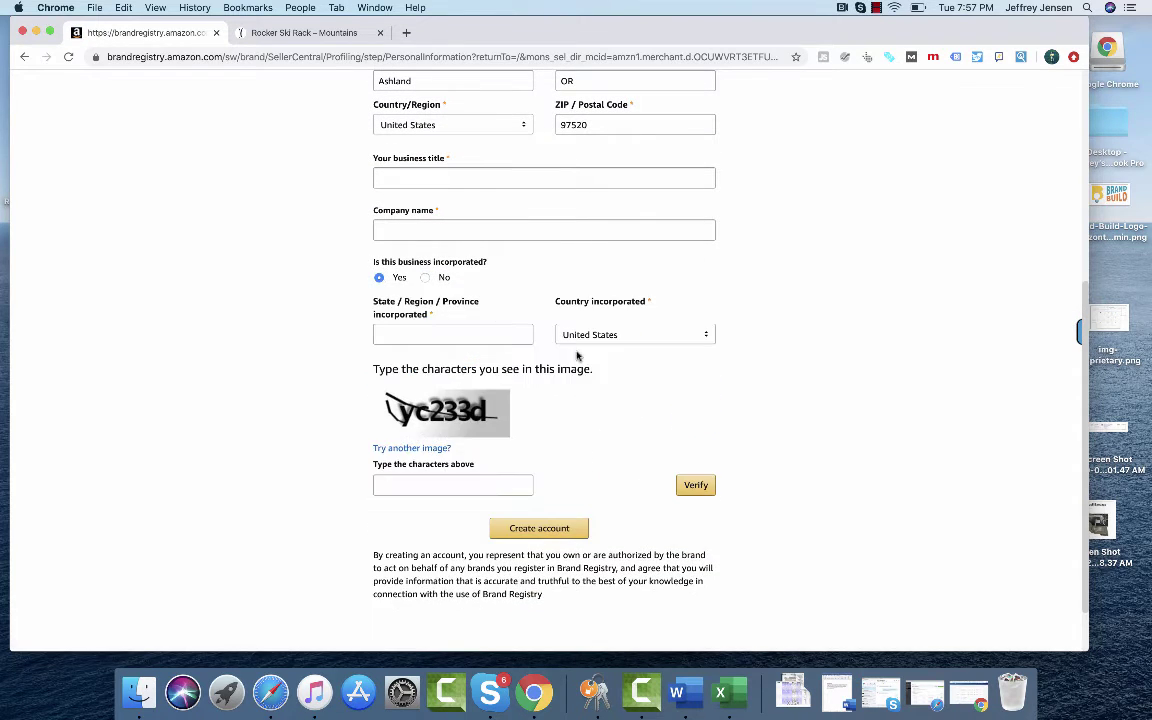
{"action": "left_click", "coordinate": [425, 278]}
{"action": "scroll", "coordinate": [425, 280], "scroll_direction": "up", "scroll_amount": 2}
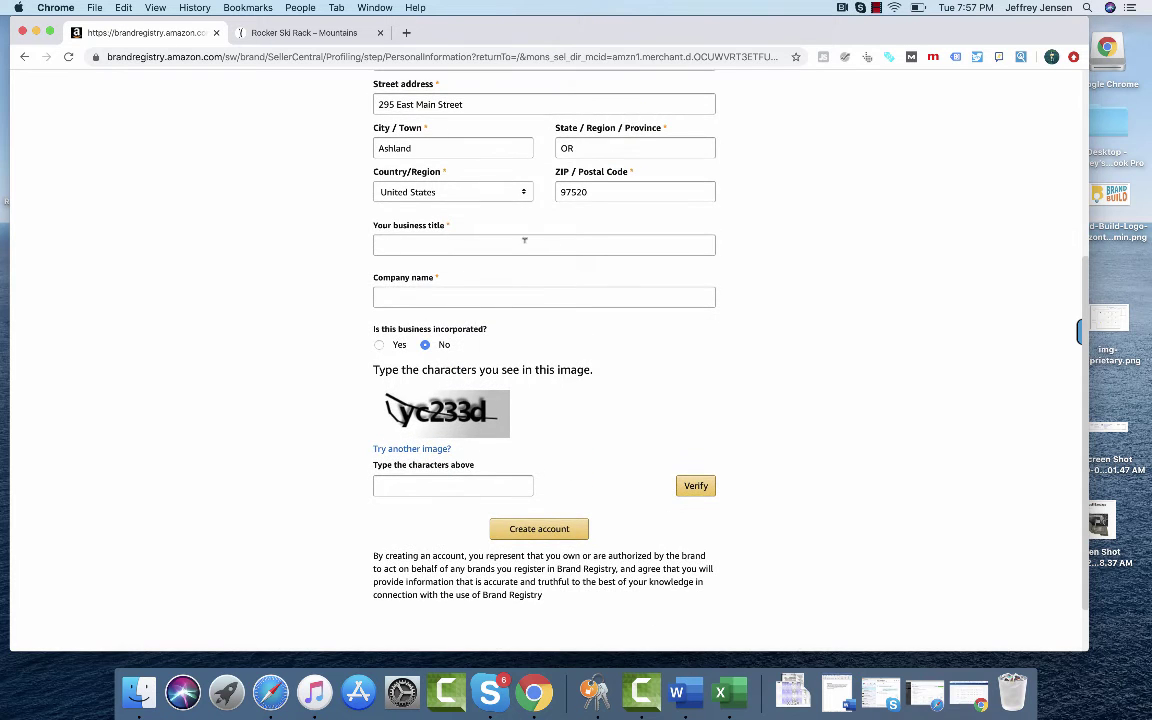
{"action": "scroll", "coordinate": [455, 277], "scroll_direction": "up", "scroll_amount": 3}
{"action": "scroll", "coordinate": [455, 278], "scroll_direction": "up", "scroll_amount": 1}
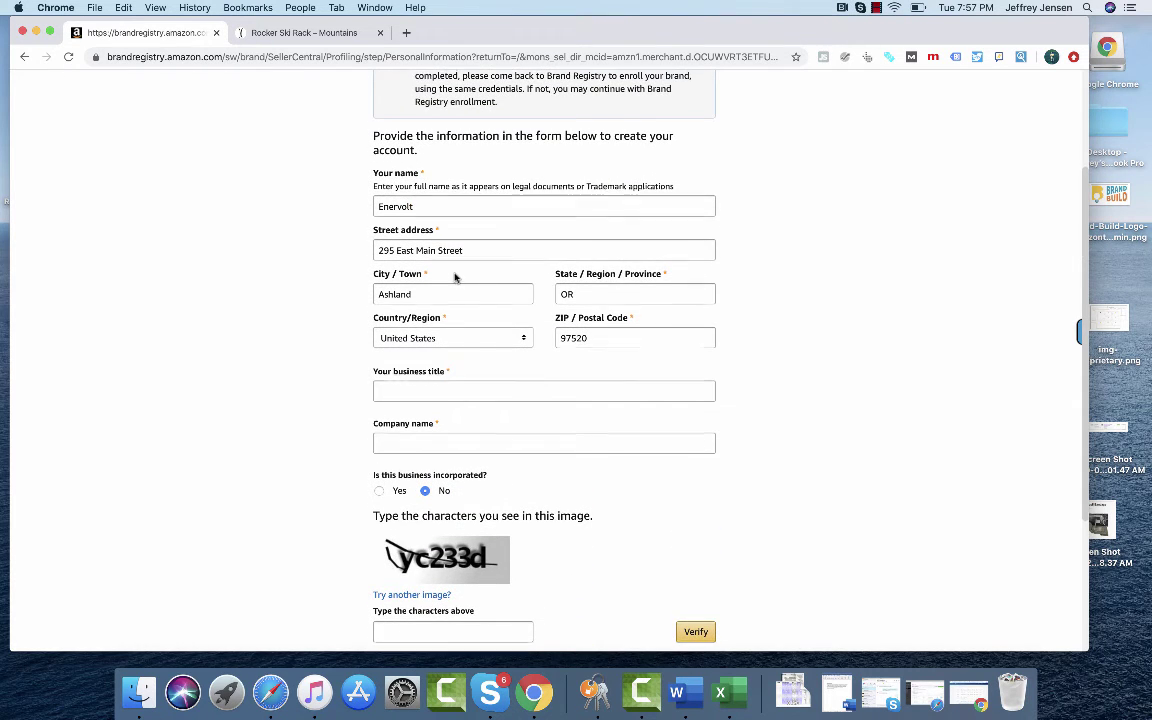
{"action": "scroll", "coordinate": [455, 277], "scroll_direction": "up", "scroll_amount": 3}
{"action": "scroll", "coordinate": [455, 277], "scroll_direction": "down", "scroll_amount": 1}
{"action": "scroll", "coordinate": [455, 277], "scroll_direction": "down", "scroll_amount": 6}
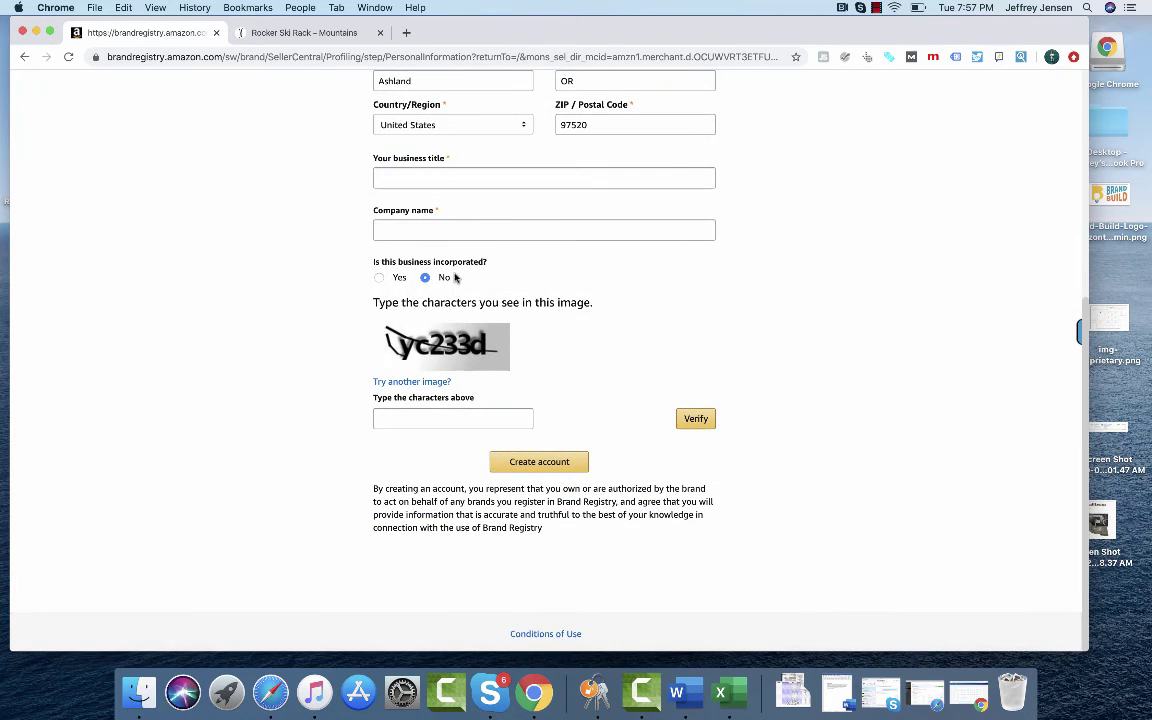
{"action": "scroll", "coordinate": [455, 277], "scroll_direction": "up", "scroll_amount": 4}
{"action": "scroll", "coordinate": [420, 220], "scroll_direction": "up", "scroll_amount": 6}
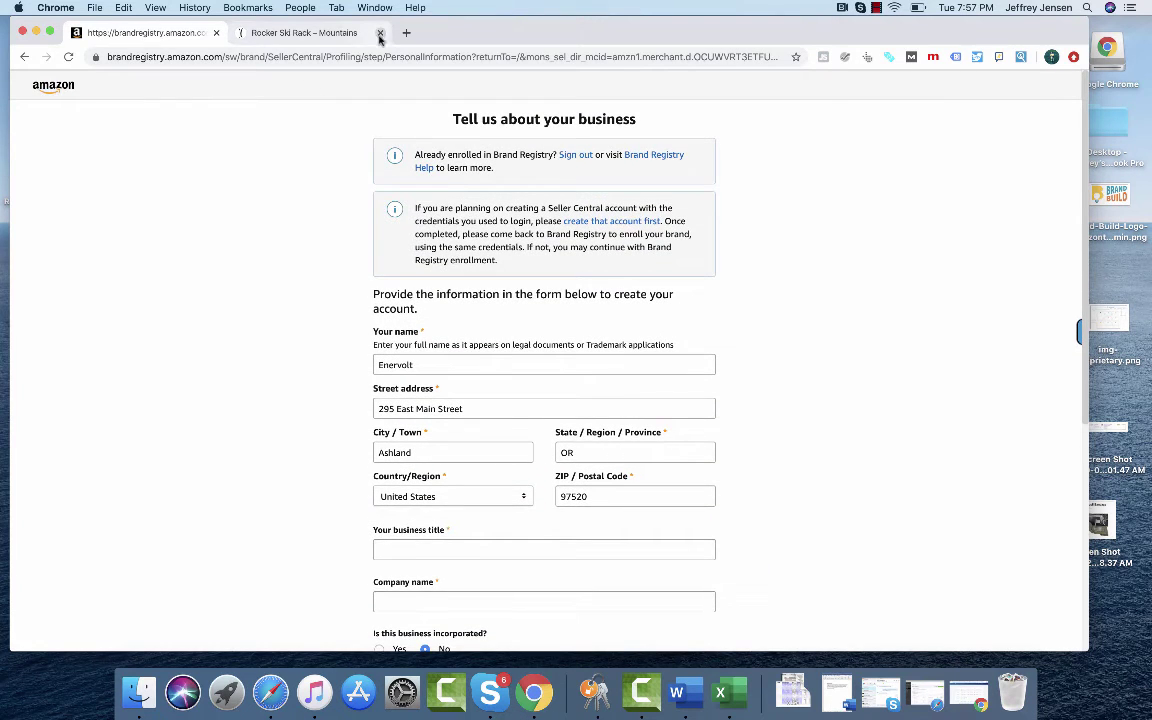
{"action": "left_click", "coordinate": [300, 36]}
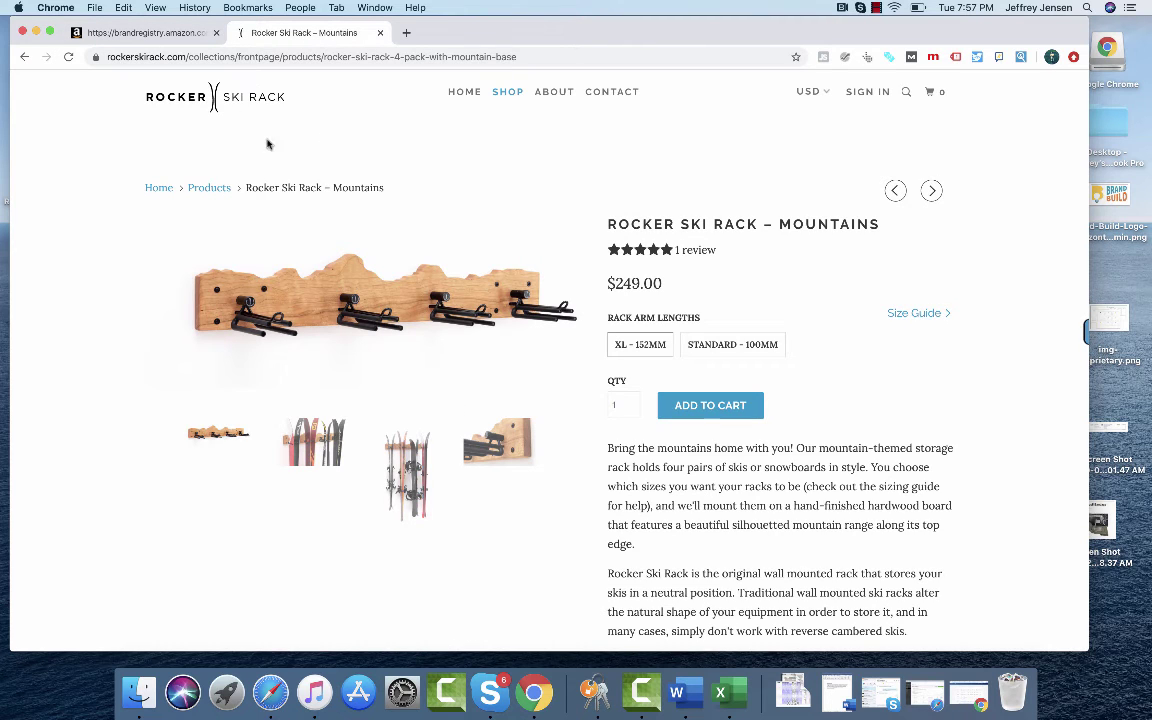
{"action": "left_click", "coordinate": [160, 35]}
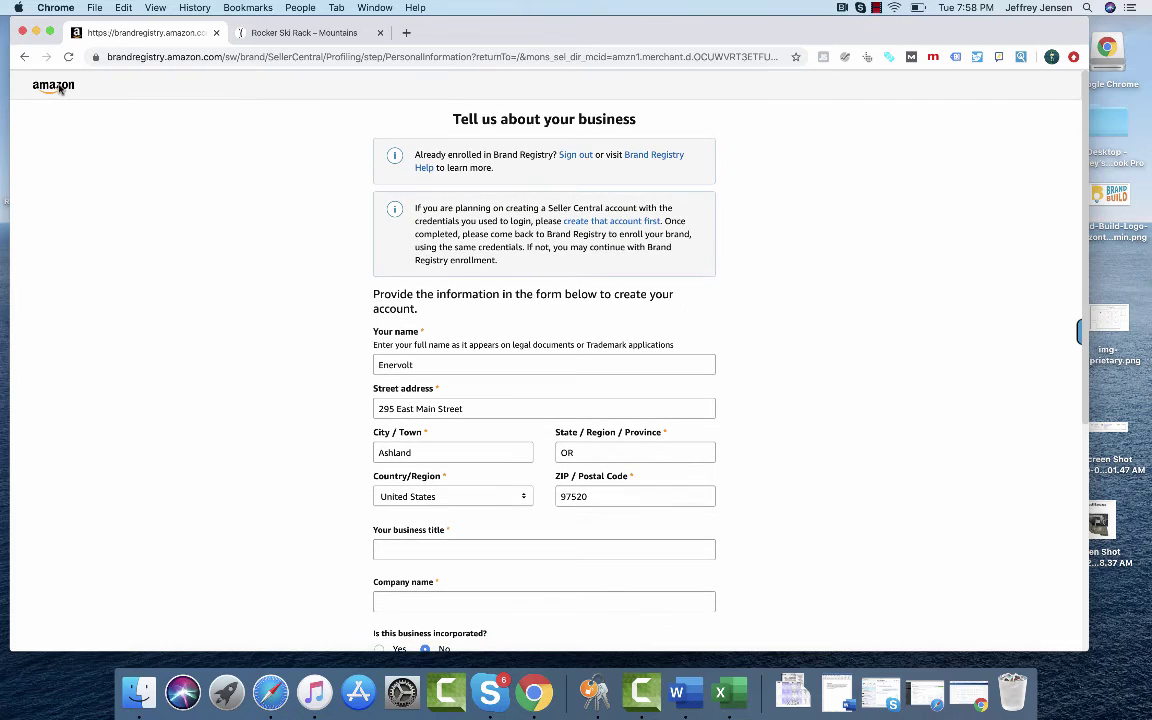
Go back from the Brand Registry form to the Seller Central Stores page.
{"action": "left_click", "coordinate": [24, 56]}
{"action": "mouse_move", "coordinate": [410, 86]}
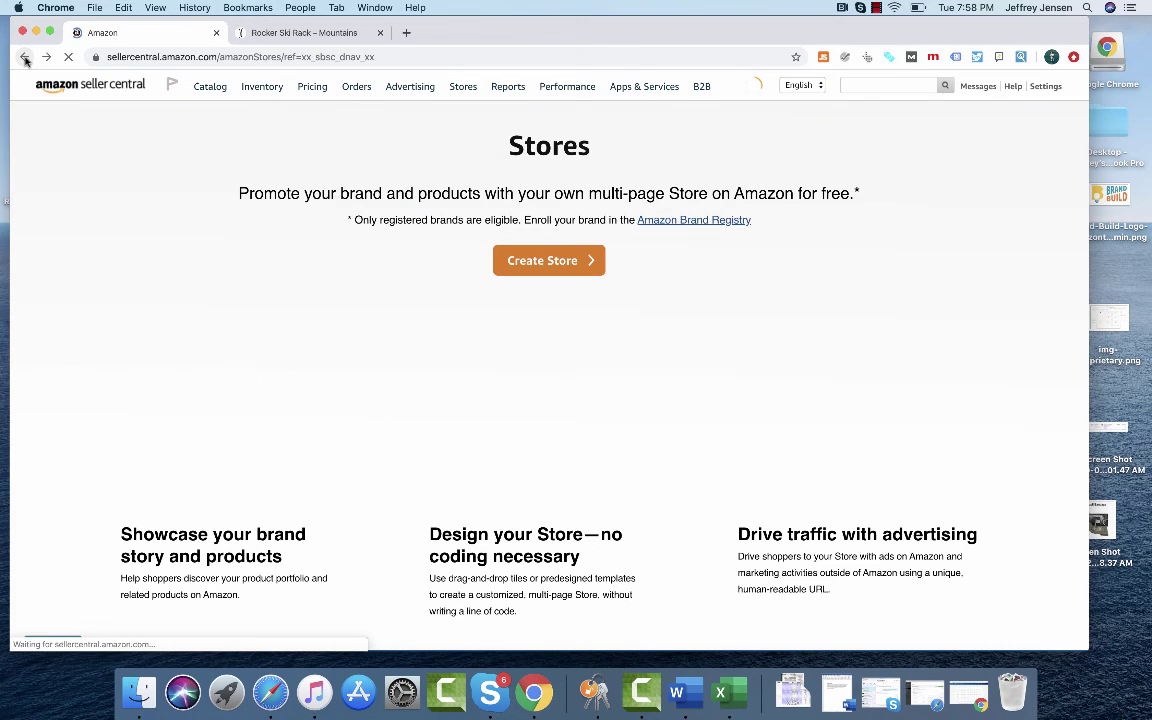